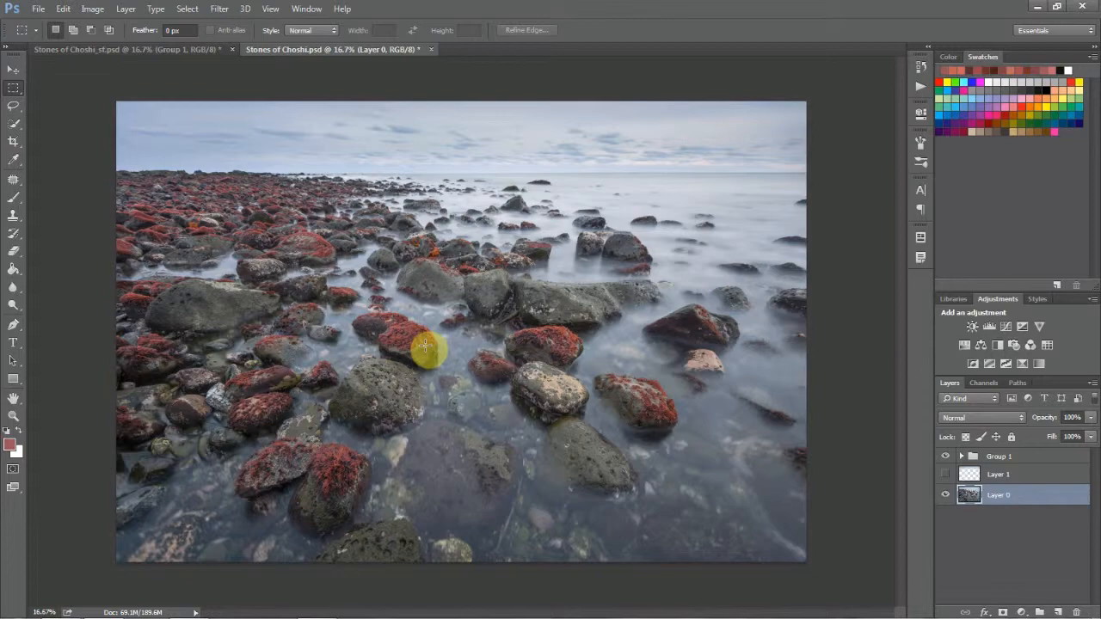
- Start a Color Range selection with Sampled Colors and sample the red seaweed on the rock near the photo's centre
{"action": "left_click", "coordinate": [185, 12]}
{"action": "left_click", "coordinate": [222, 141]}
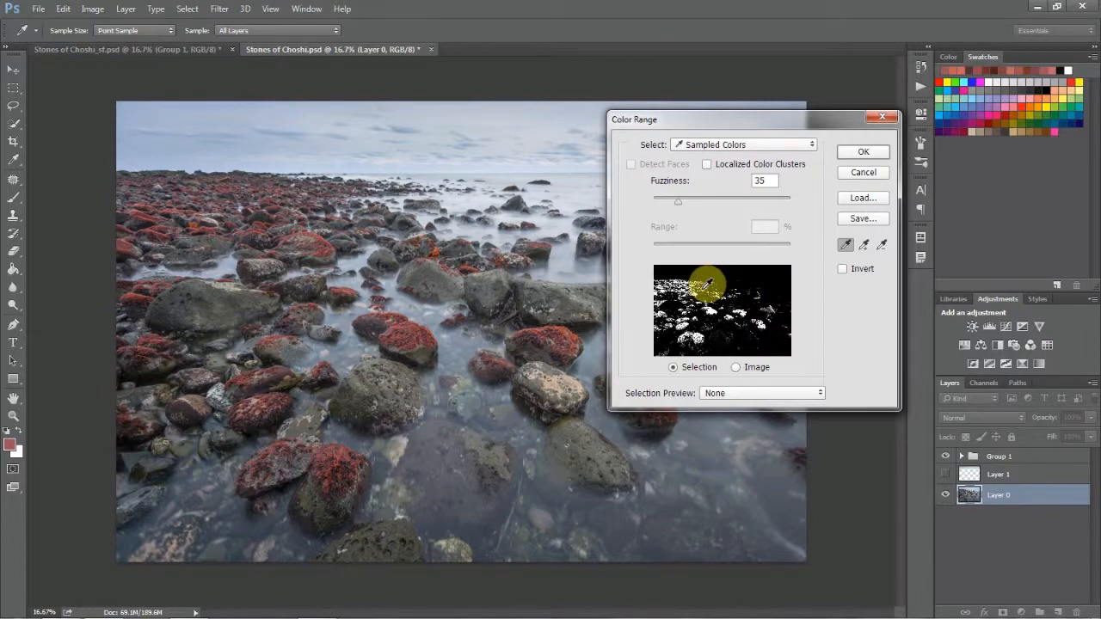
{"action": "left_click", "coordinate": [418, 324]}
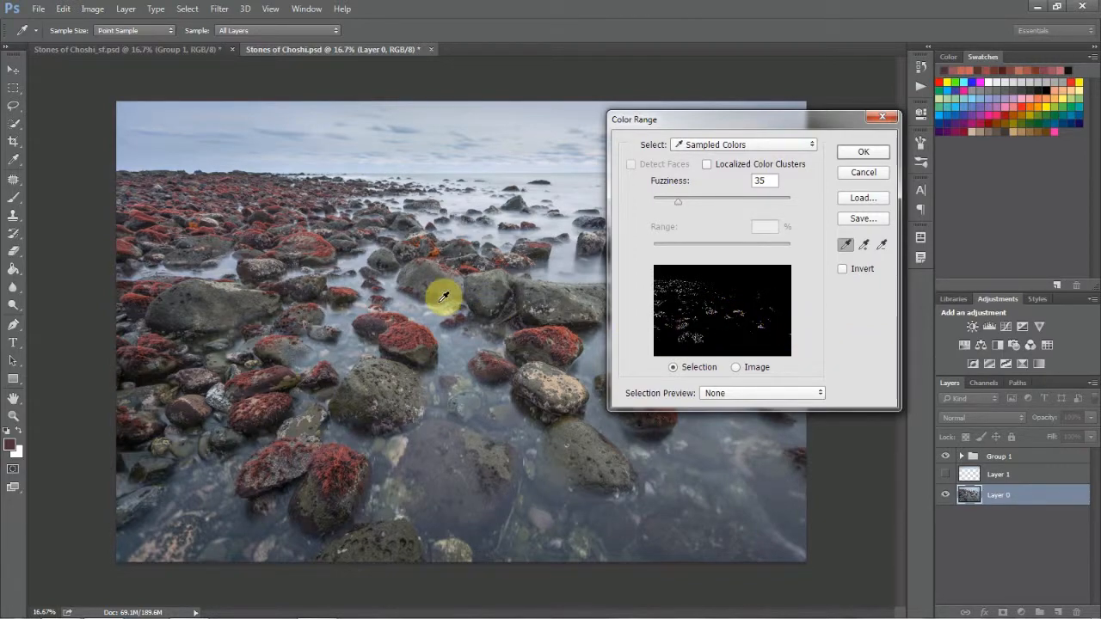
- Add more red tones to the sampled color range from the seaweed on the two adjoining rocks near the centre
{"action": "key", "text": "ctrl+plus"}
{"action": "key", "text": "ctrl+plus"}
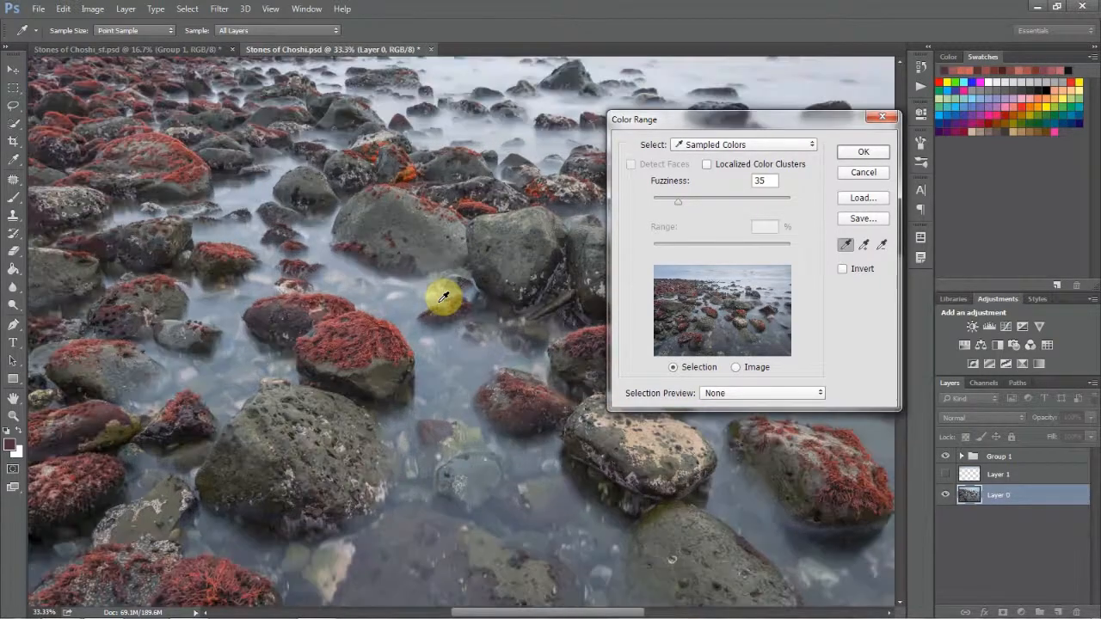
{"action": "key", "text": "ctrl+plus"}
{"action": "key", "text": "ctrl+plus"}
{"action": "key", "text": "ctrl+plus"}
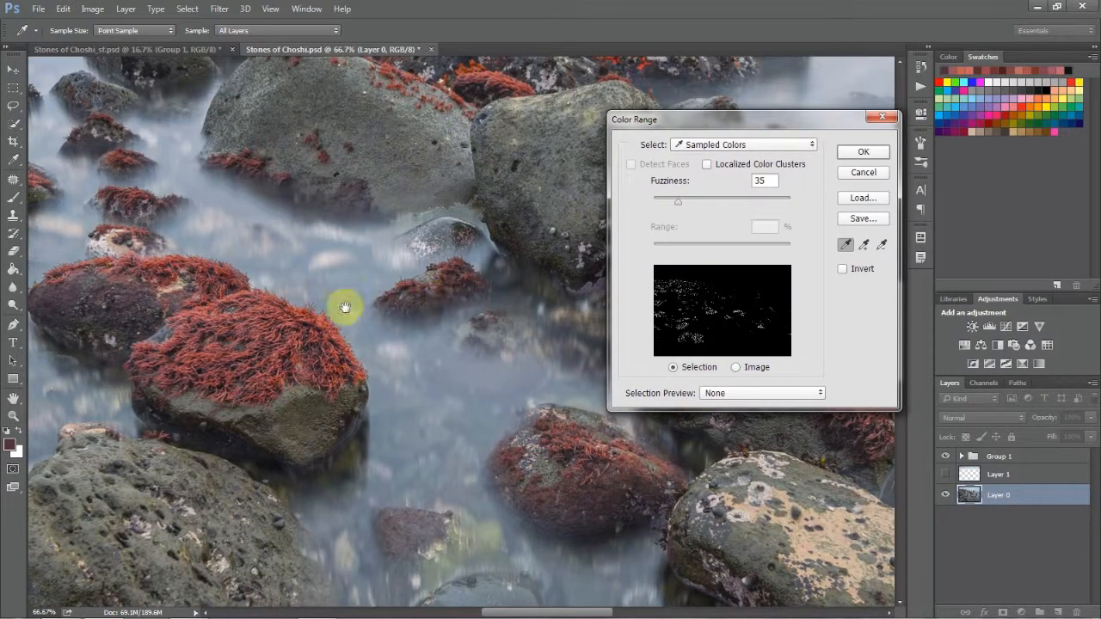
{"action": "left_click_drag", "start_coordinate": [344, 307], "coordinate": [476, 273]}
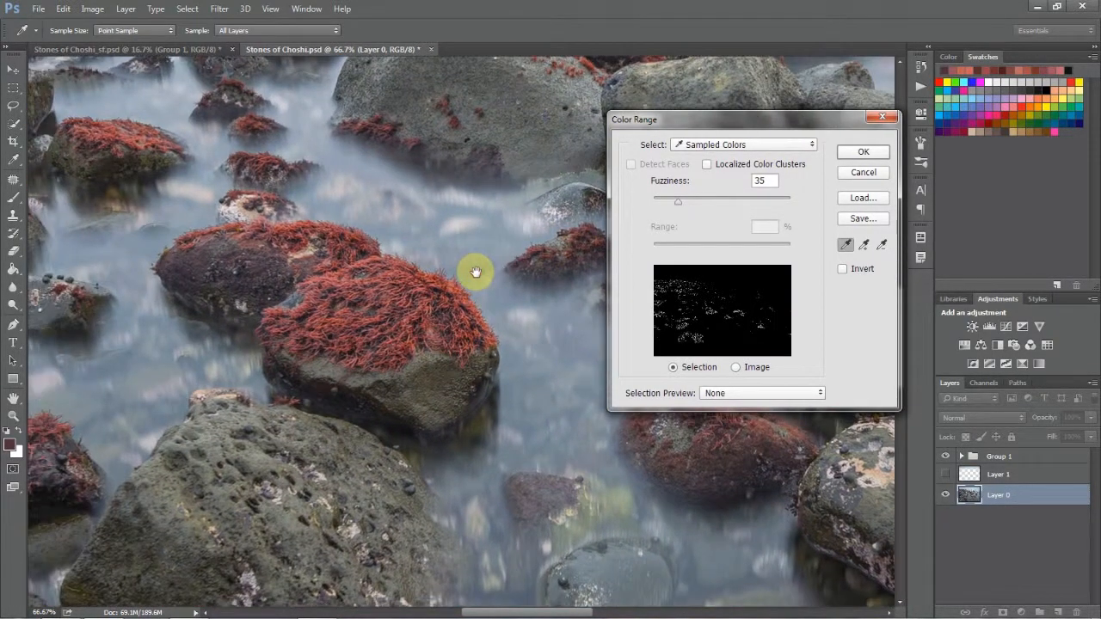
{"action": "left_click", "coordinate": [864, 248]}
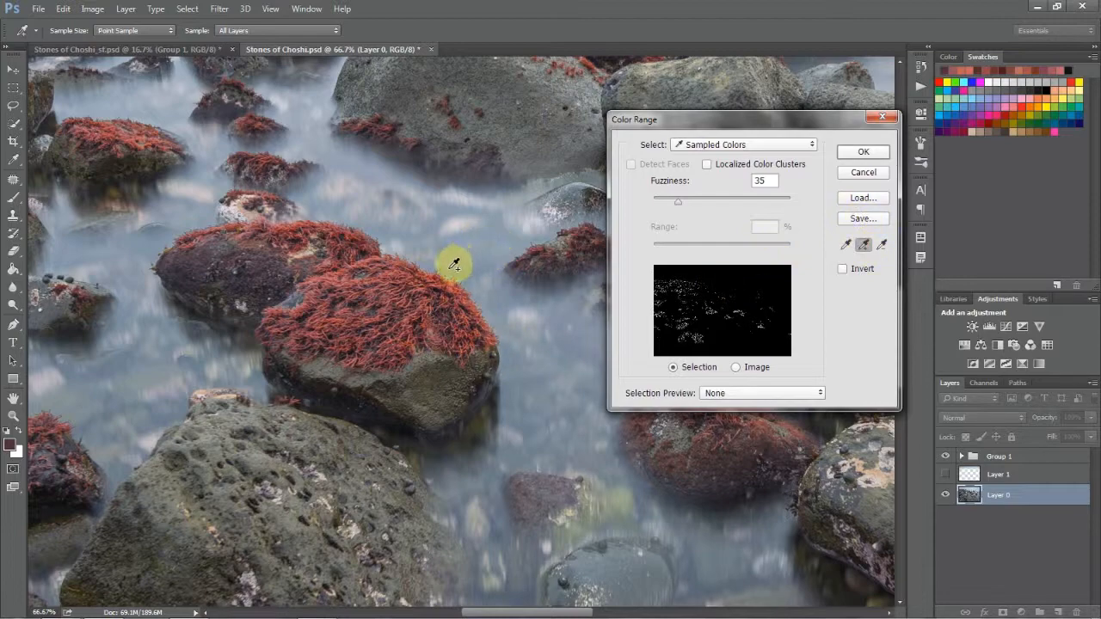
{"action": "left_click", "coordinate": [426, 286]}
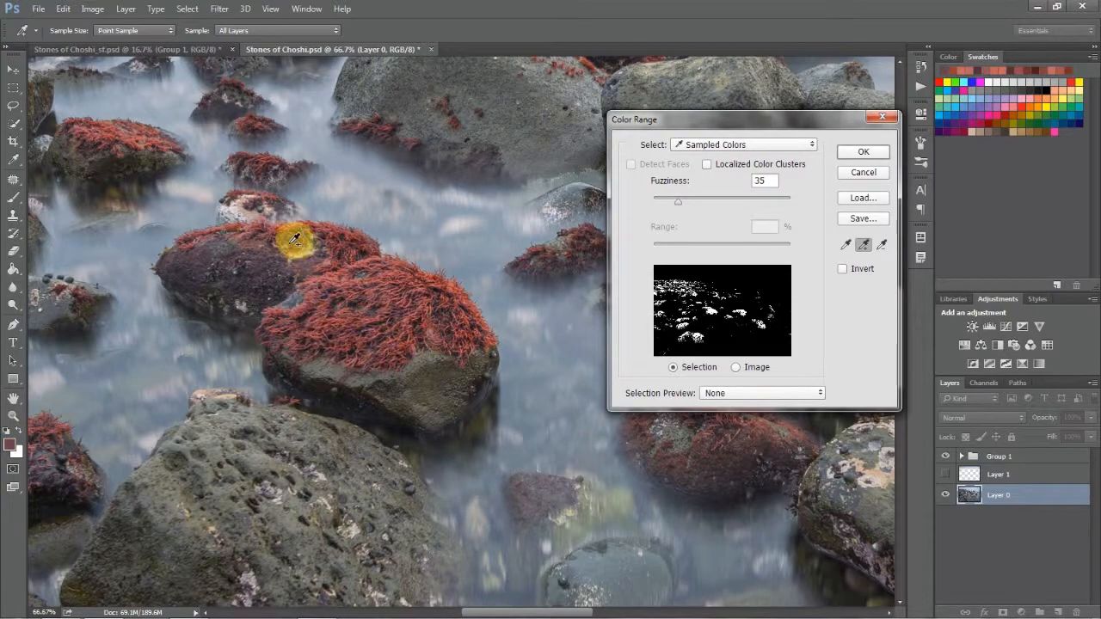
{"action": "left_click", "coordinate": [258, 230]}
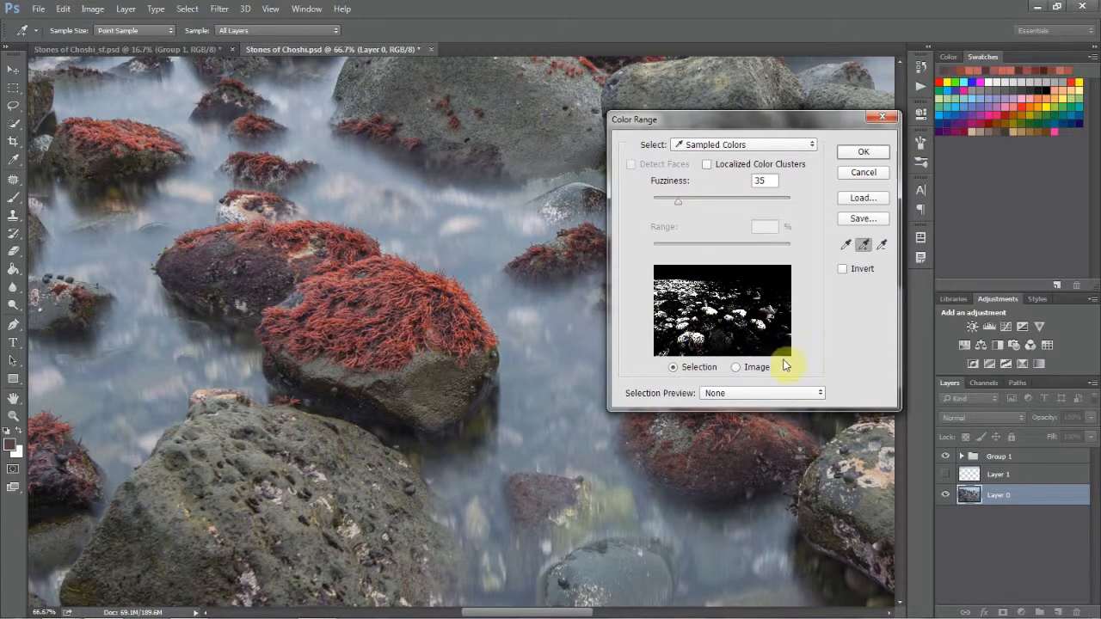
- Set the selection preview to Grayscale with the whole photo in view and the Color Range dialog moved off the image
{"action": "left_click", "coordinate": [882, 246]}
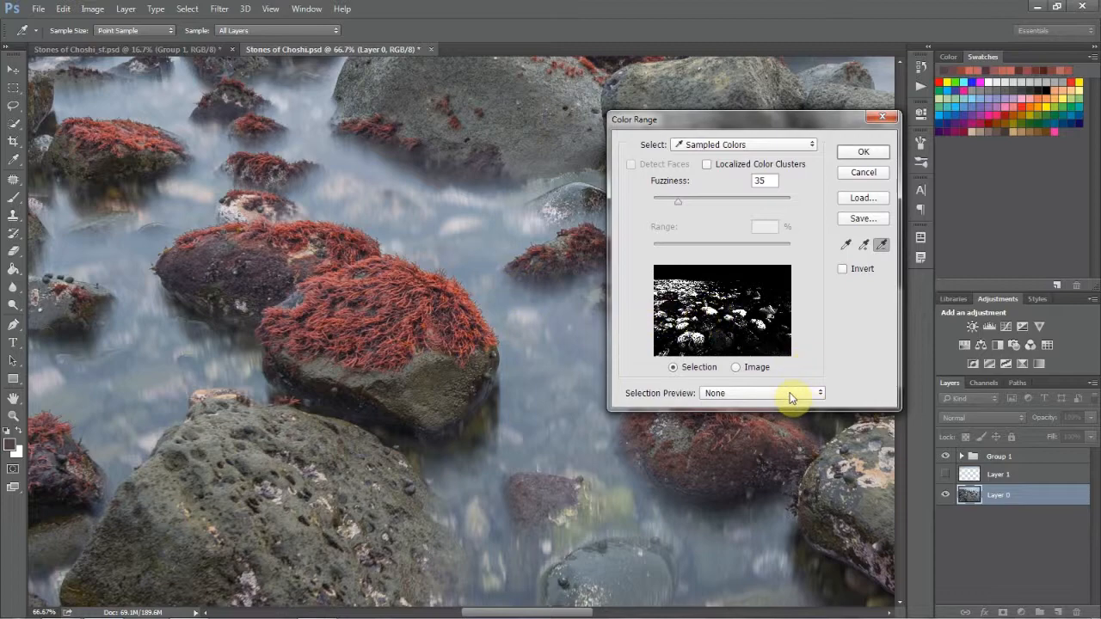
{"action": "key", "text": "ctrl+minus"}
{"action": "key", "text": "ctrl+minus"}
{"action": "key", "text": "ctrl+minus"}
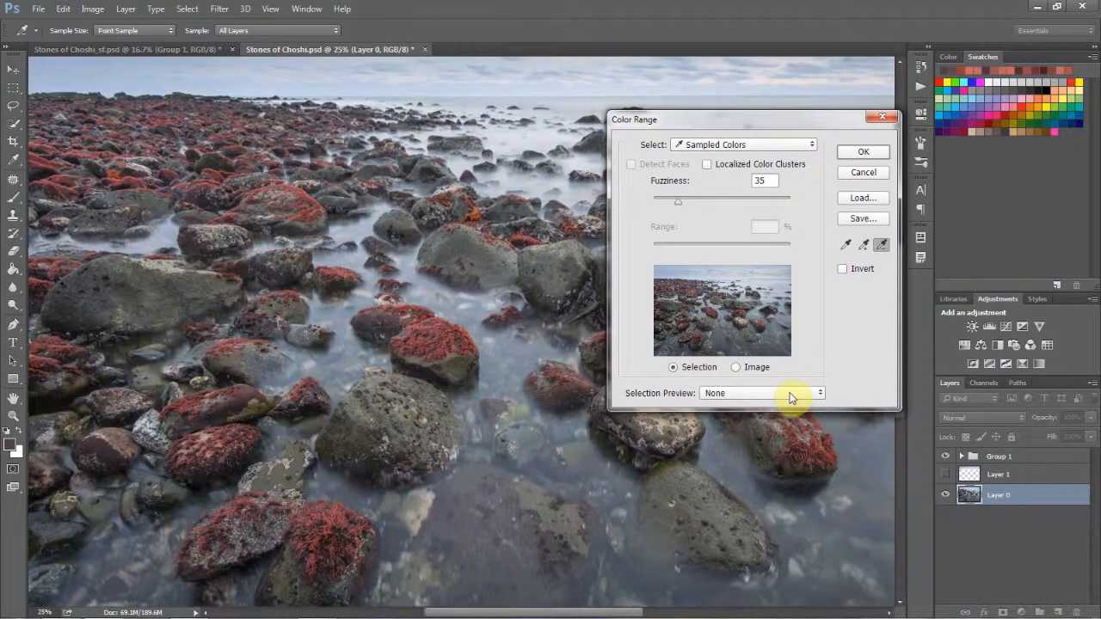
{"action": "key", "text": "ctrl+minus"}
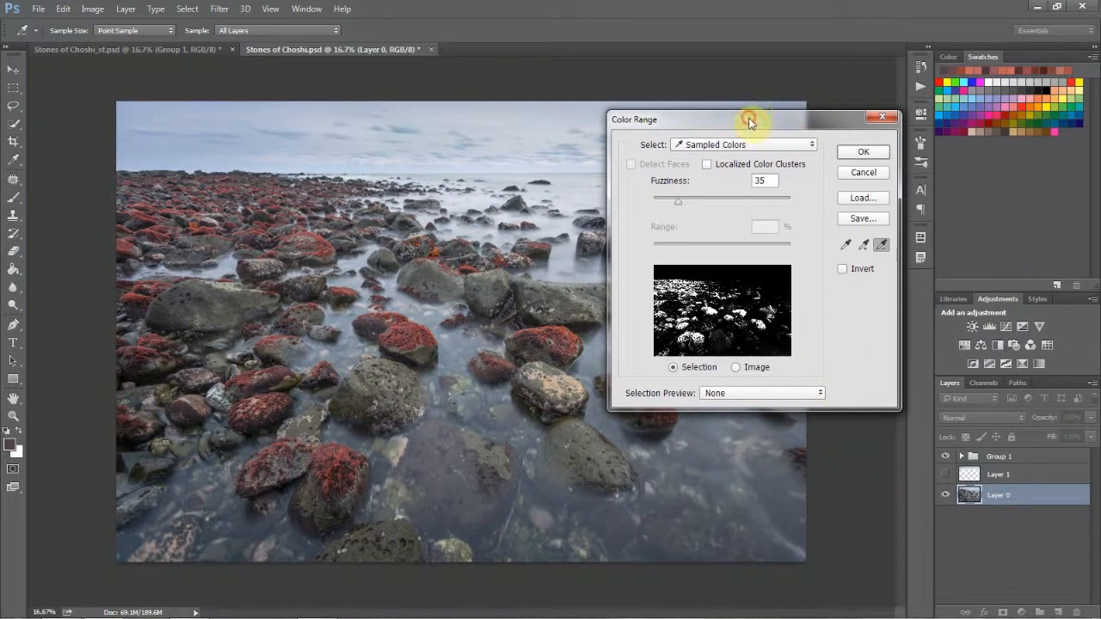
{"action": "left_click_drag", "start_coordinate": [748, 120], "coordinate": [933, 140]}
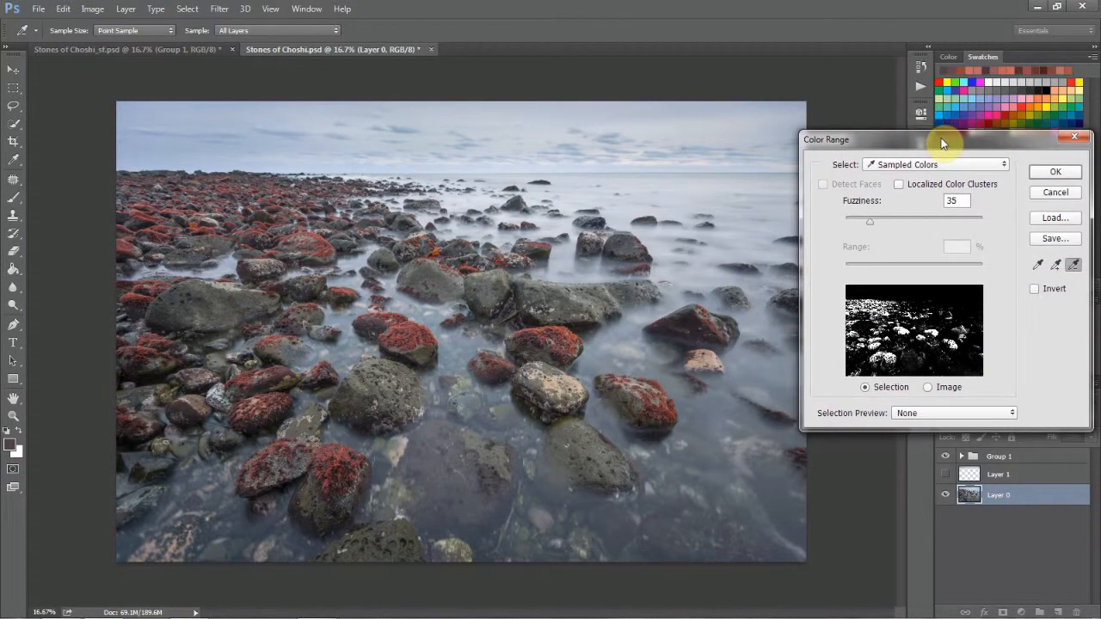
{"action": "left_click", "coordinate": [910, 415]}
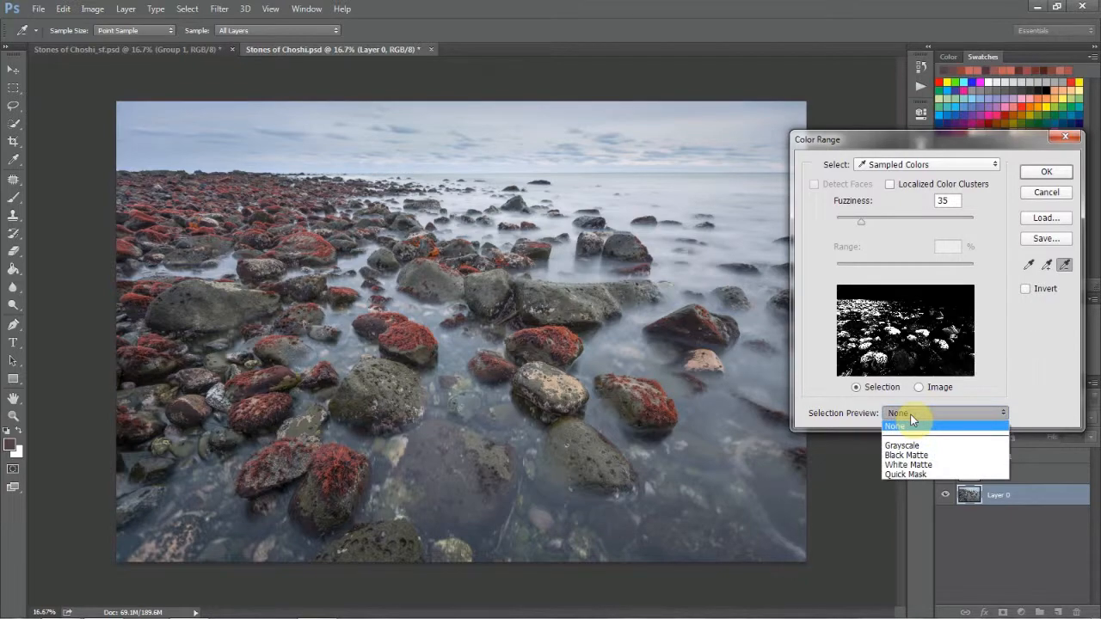
{"action": "left_click", "coordinate": [912, 446]}
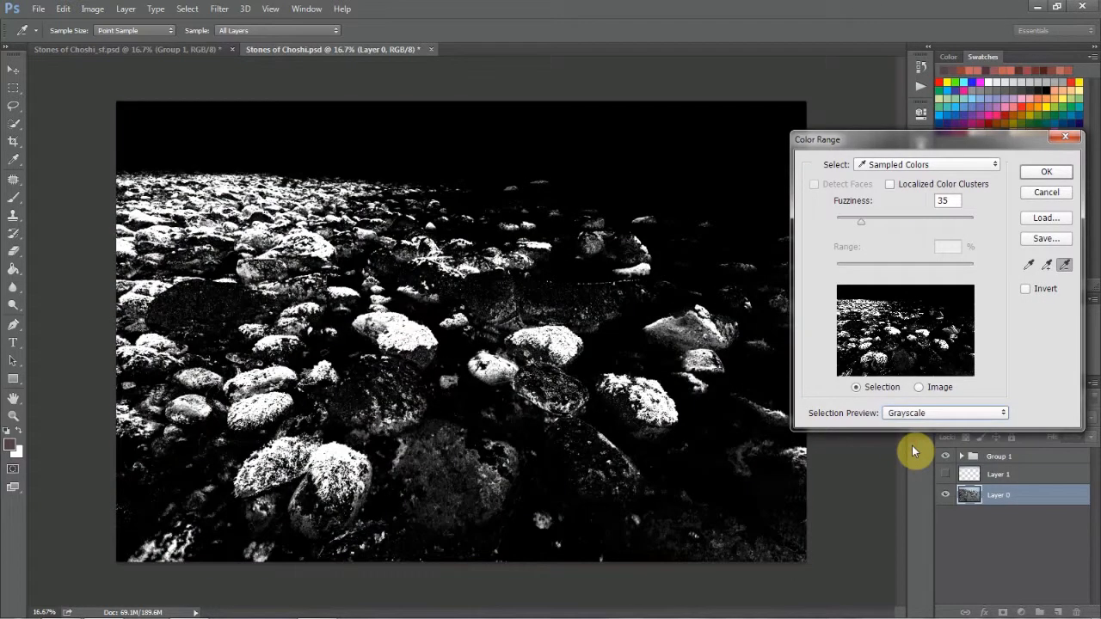
- Tune the color range's fuzziness against the grayscale preview and set it to 25
{"action": "left_click", "coordinate": [1027, 266]}
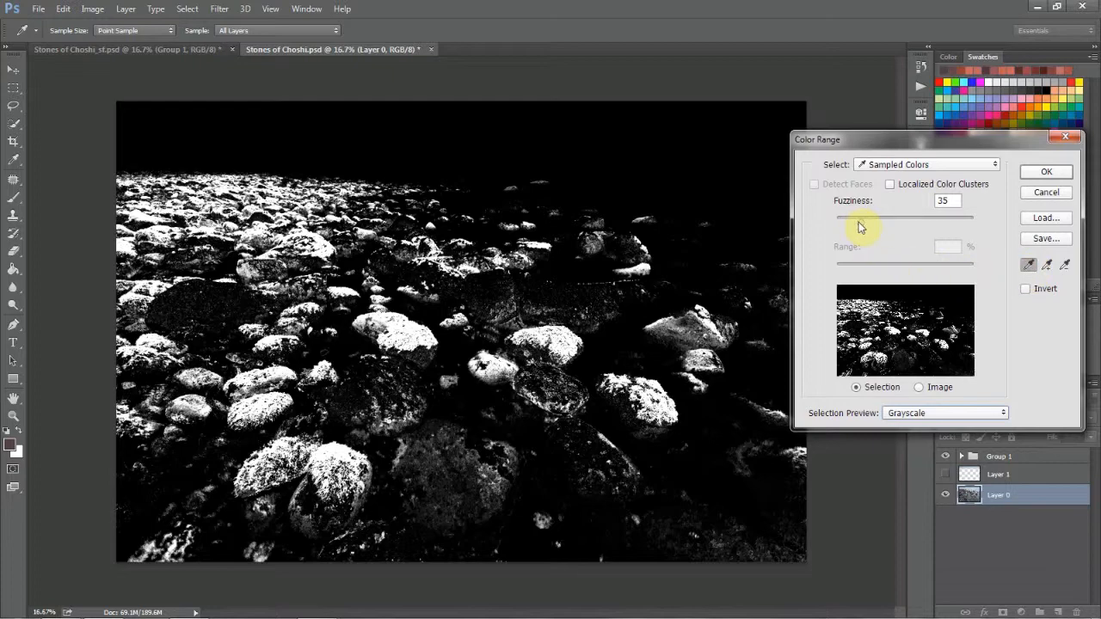
{"action": "left_click_drag", "start_coordinate": [864, 227], "coordinate": [854, 227]}
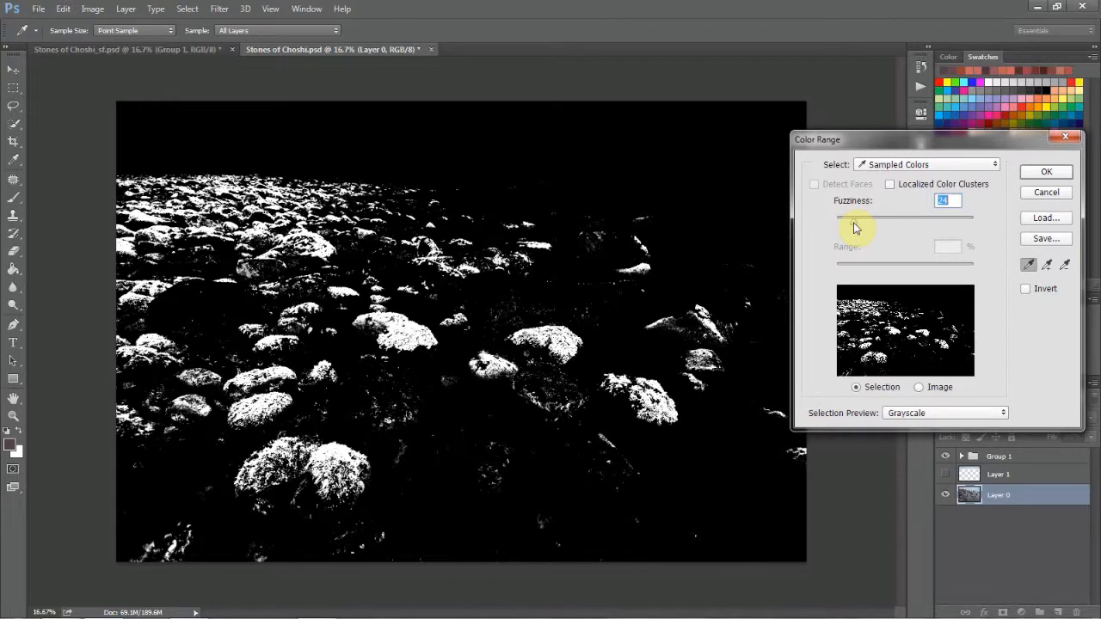
{"action": "left_click_drag", "start_coordinate": [854, 227], "coordinate": [868, 228]}
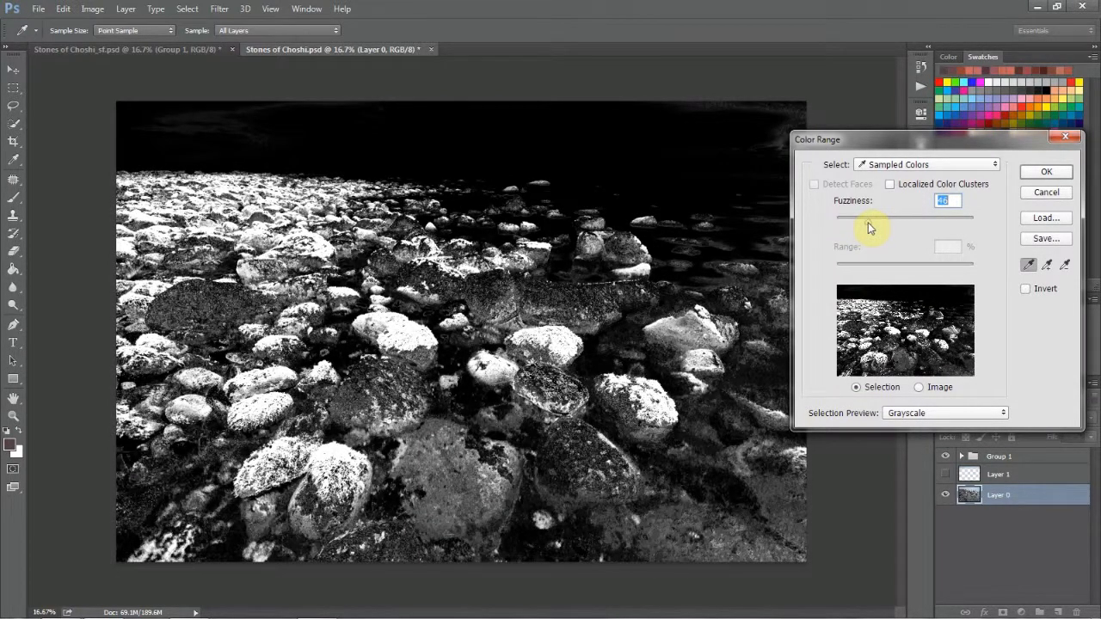
{"action": "left_click_drag", "start_coordinate": [868, 227], "coordinate": [857, 227]}
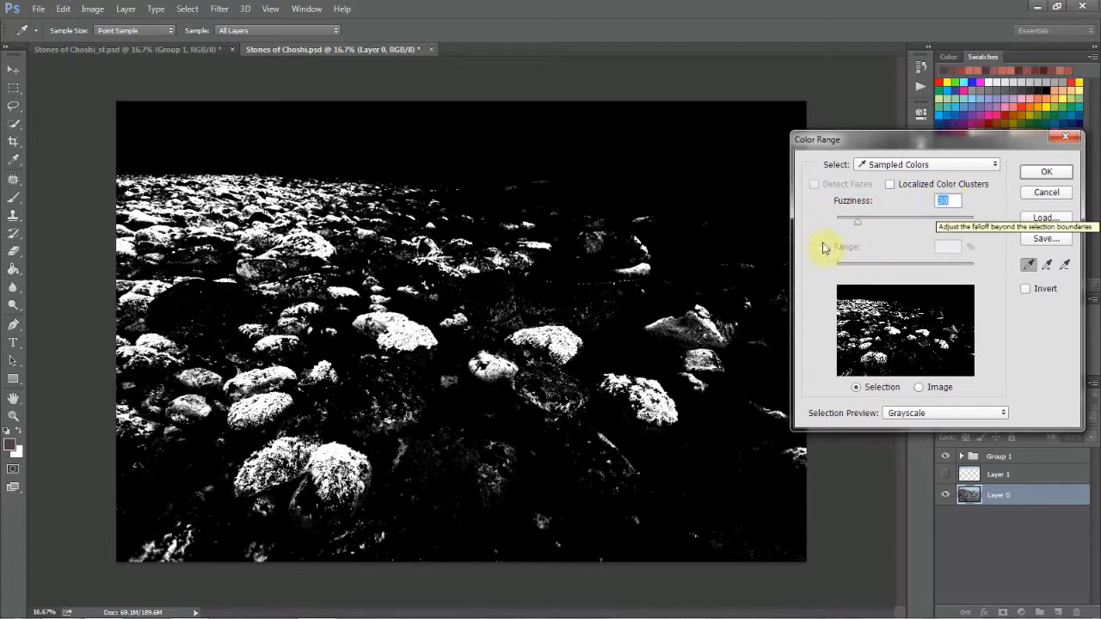
{"action": "left_click_drag", "start_coordinate": [858, 228], "coordinate": [856, 228]}
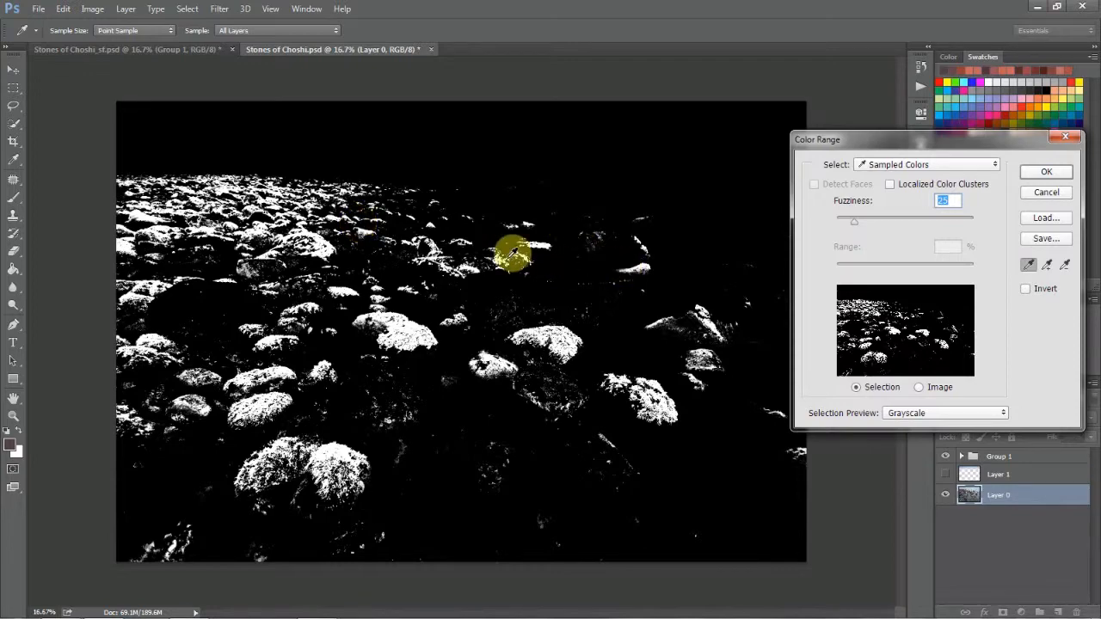
- Compare the Black Matte preview with the Grayscale one and apply the color range as a selection
{"action": "left_click", "coordinate": [914, 413]}
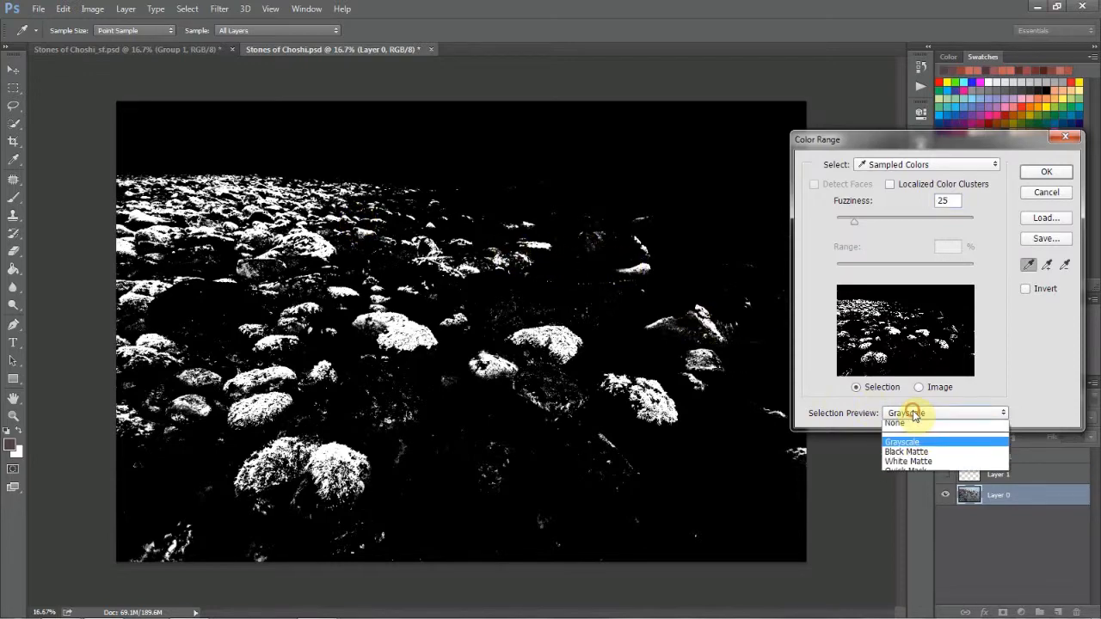
{"action": "left_click", "coordinate": [914, 453]}
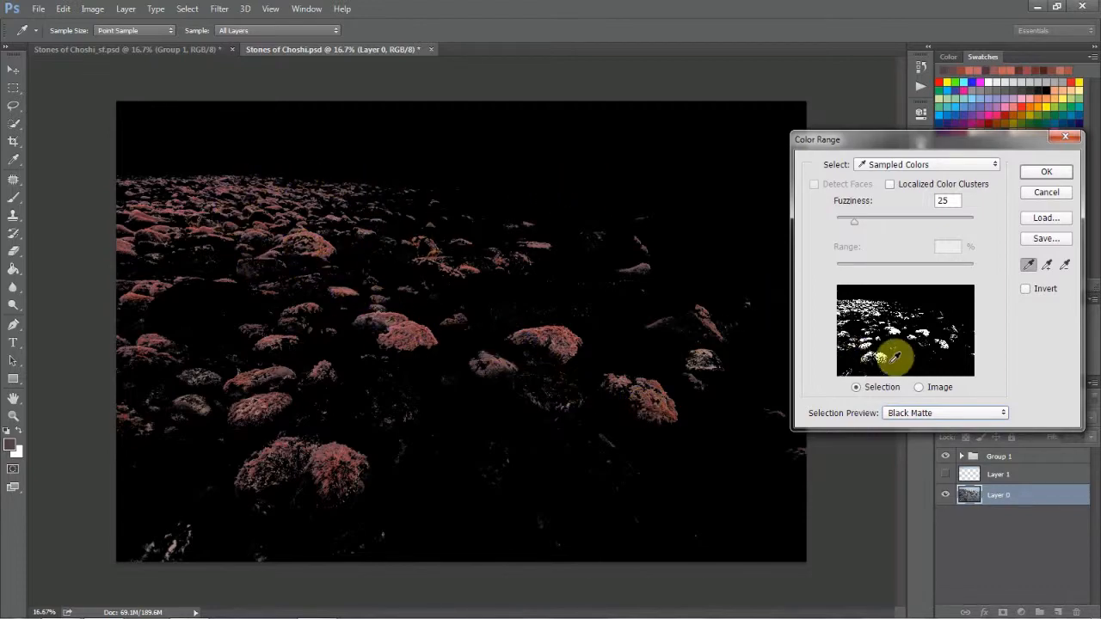
{"action": "left_click", "coordinate": [949, 413]}
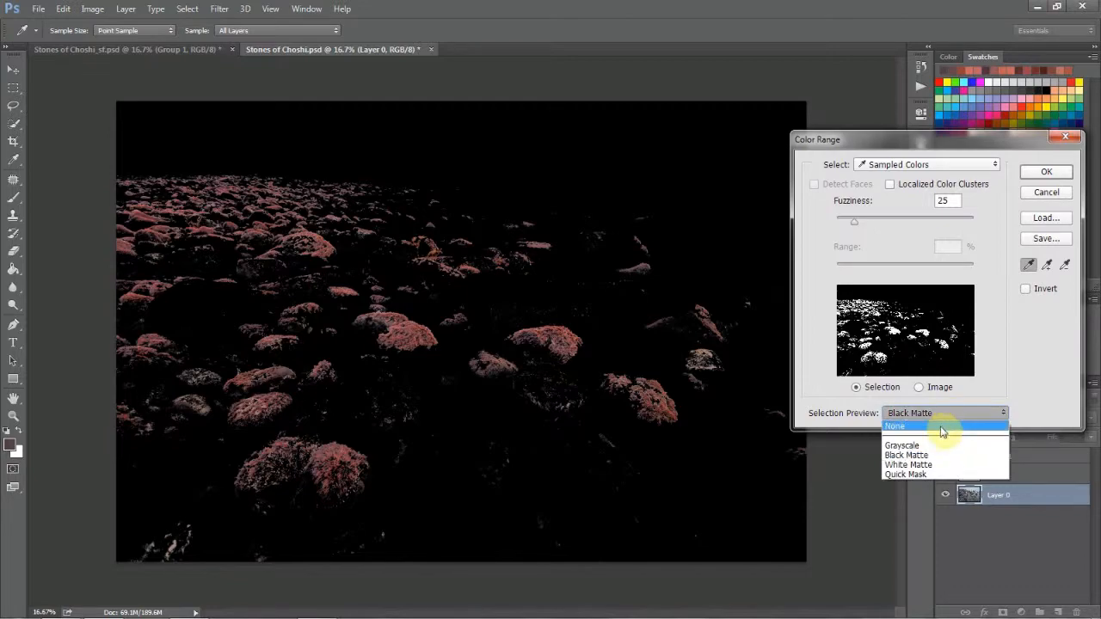
{"action": "left_click", "coordinate": [936, 443]}
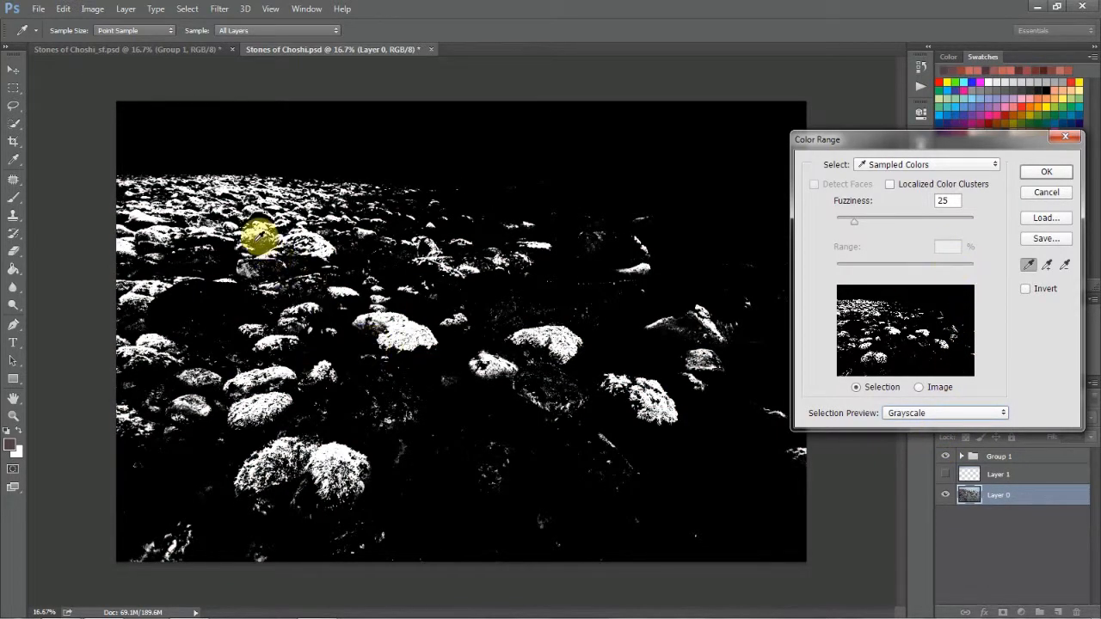
{"action": "left_click", "coordinate": [1043, 173]}
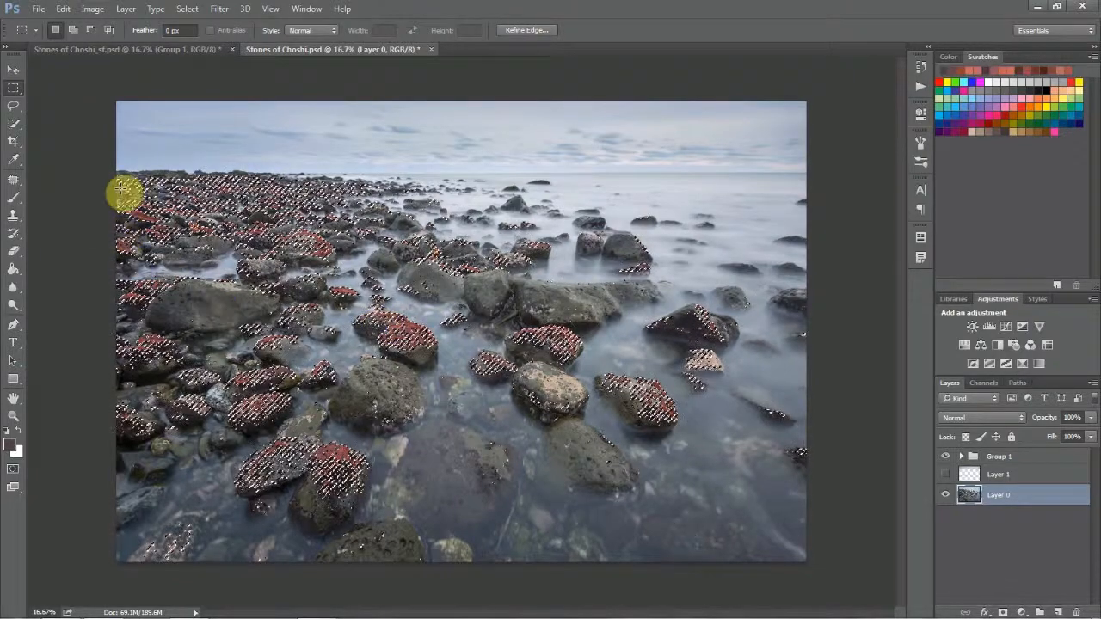
- Invert the seaweed selection and deselect everything
{"action": "left_click", "coordinate": [187, 9]}
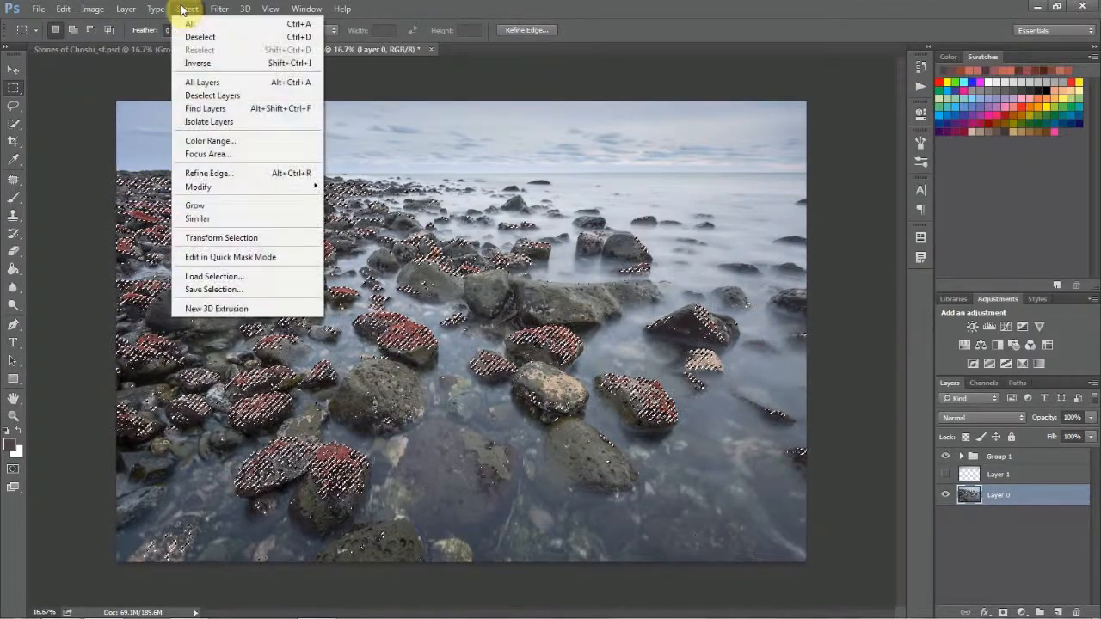
{"action": "left_click", "coordinate": [207, 62]}
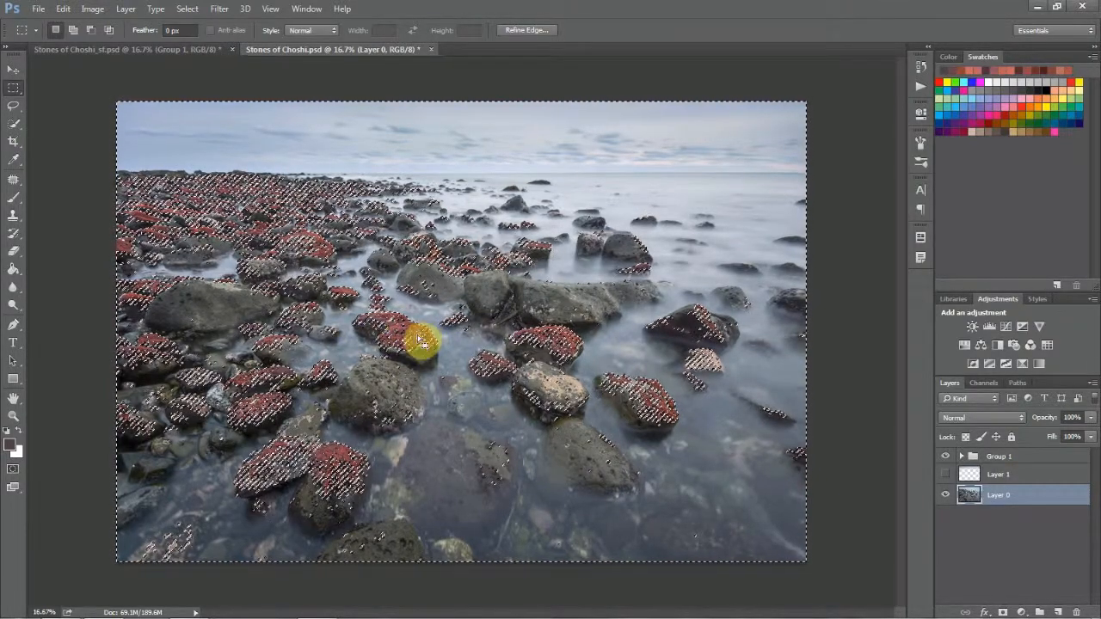
{"action": "left_click", "coordinate": [188, 8]}
{"action": "left_click", "coordinate": [194, 35]}
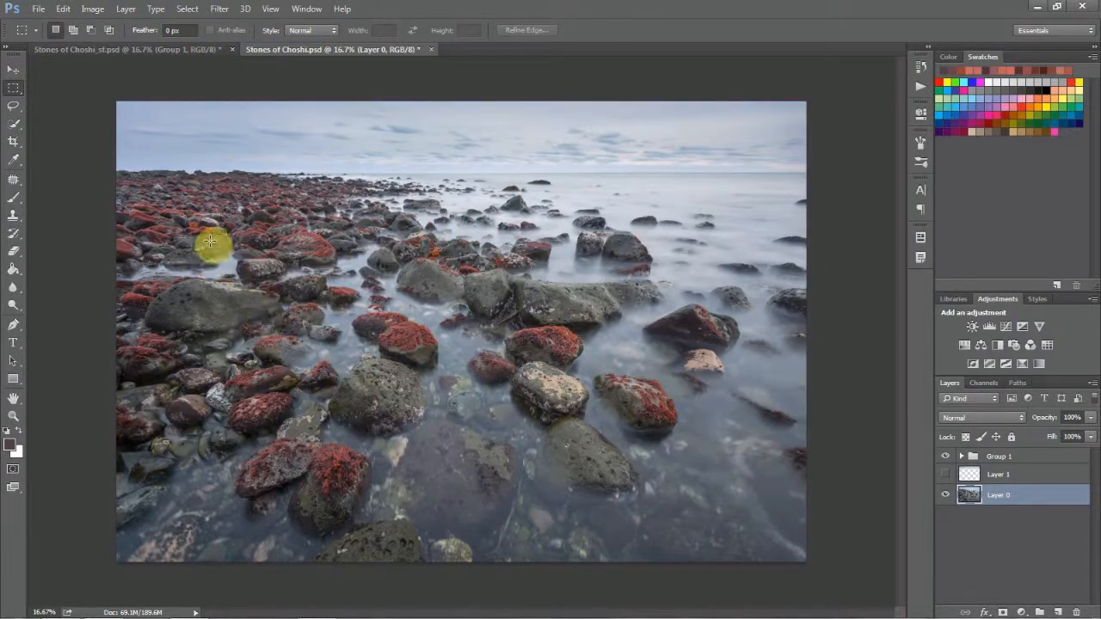